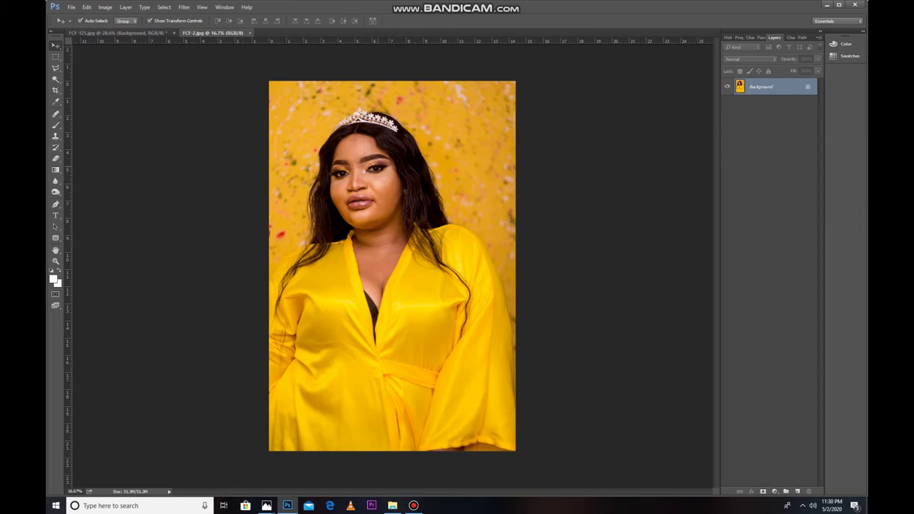
Duplicate the portrait twice and Surface Blur the top copy at radius 40 with raised threshold.
{"action": "key", "text": "ctrl+j"}
{"action": "key", "text": "ctrl+j"}
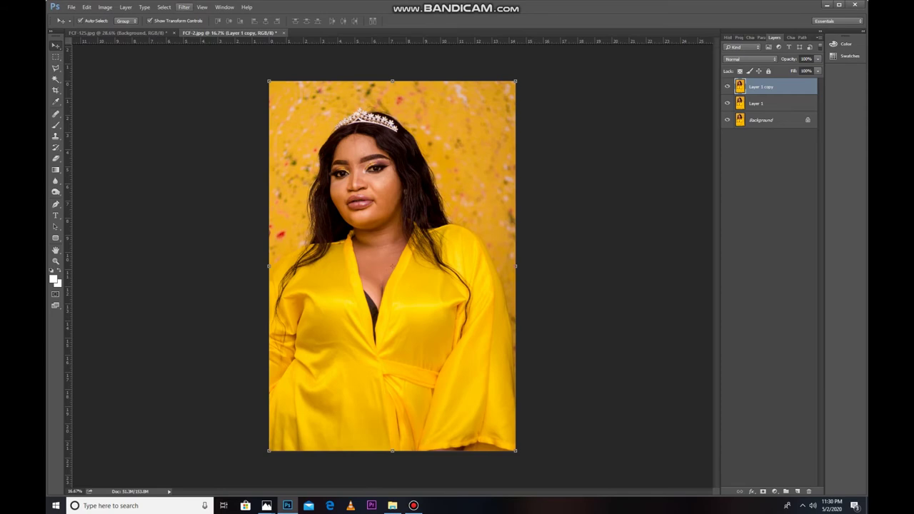
{"action": "left_click", "coordinate": [184, 7]}
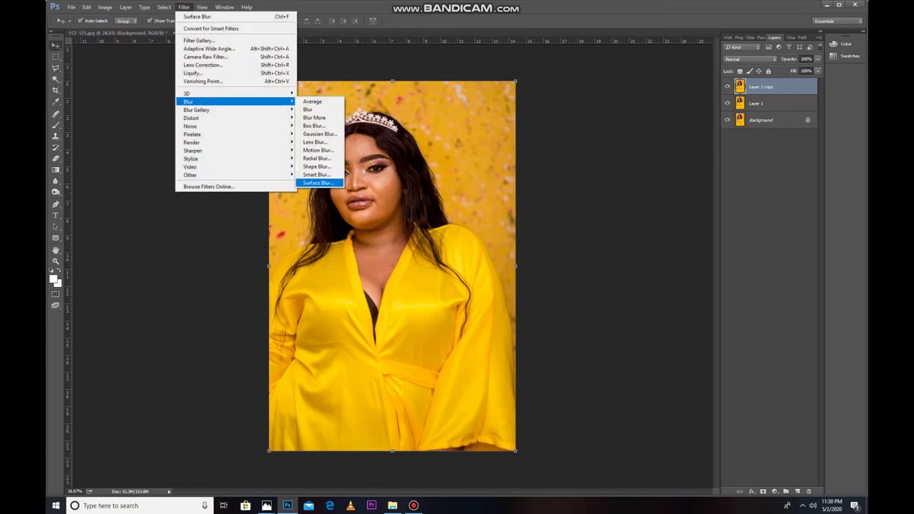
{"action": "left_click", "coordinate": [318, 183]}
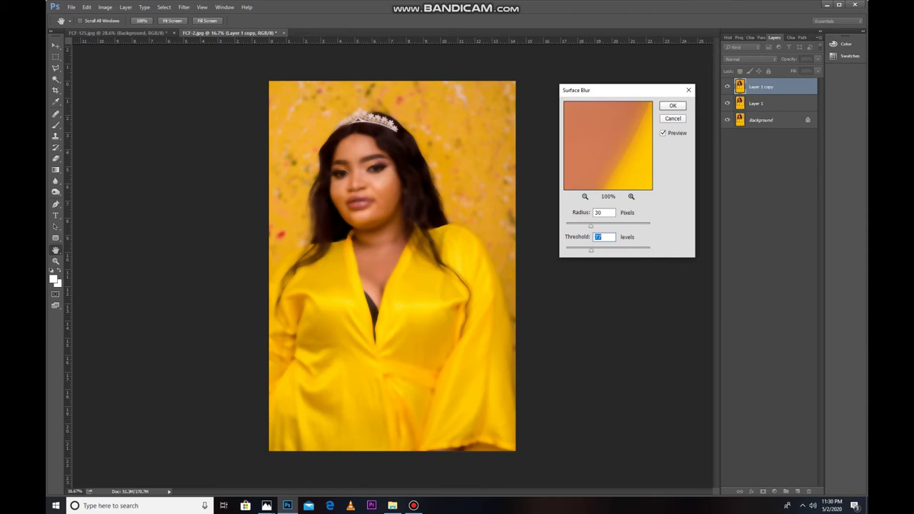
{"action": "key", "text": "shift+Tab"}
{"action": "key", "text": "shift+Up"}
{"action": "key", "text": "Tab"}
{"action": "key", "text": "shift+Up"}
{"action": "key", "text": "shift+Up"}
{"action": "key", "text": "Return"}
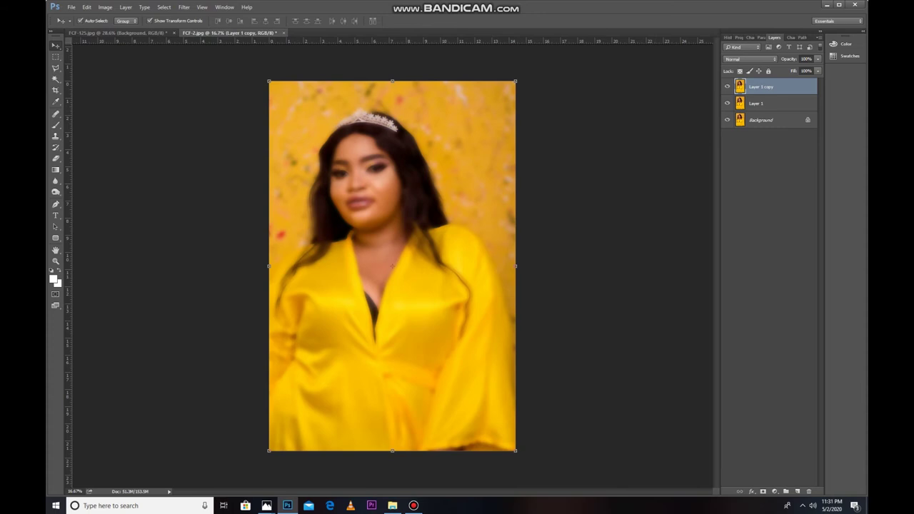
Move the blurred copy under Layer 1, select Layer 1, zoom to the eyes and pick the Eraser.
{"action": "left_click_drag", "start_coordinate": [761, 87], "coordinate": [761, 107]}
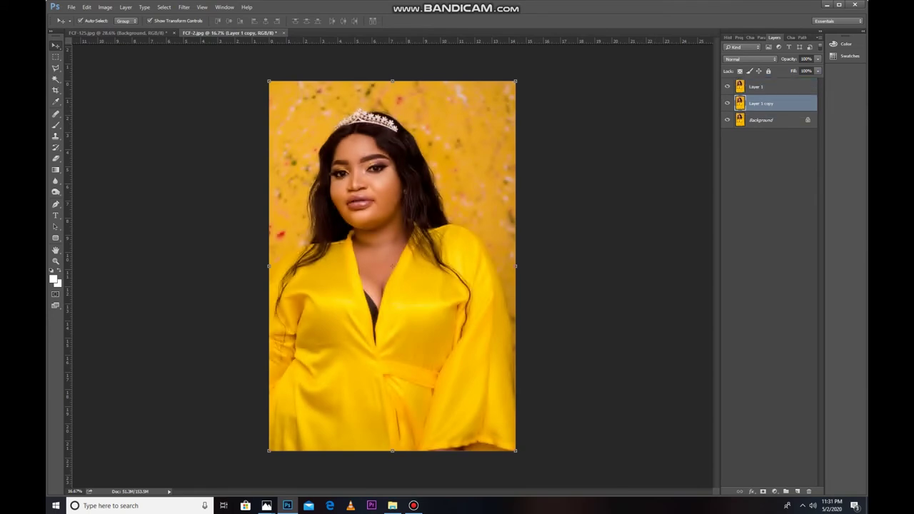
{"action": "left_click", "coordinate": [759, 88]}
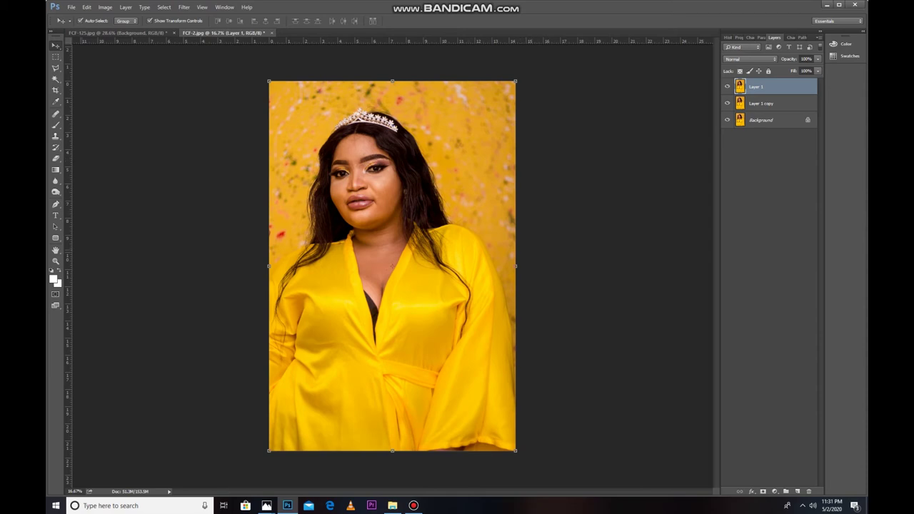
{"action": "key", "text": "z"}
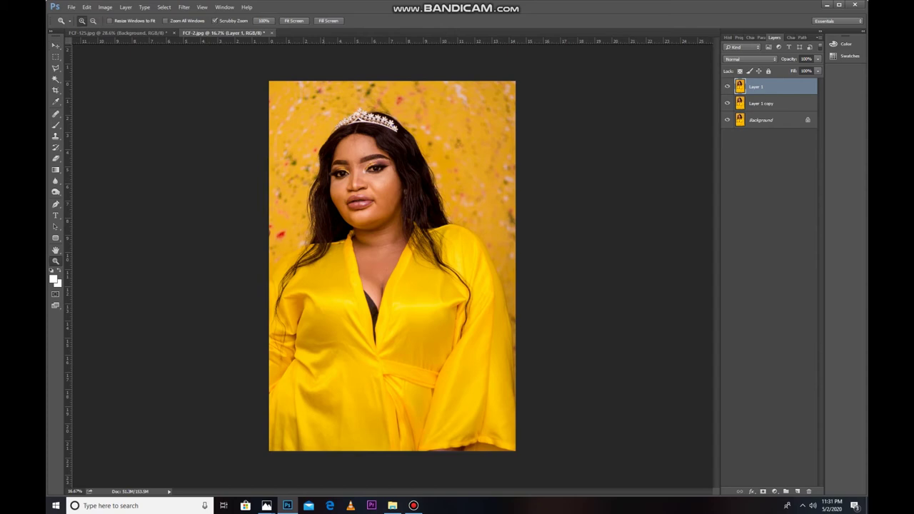
{"action": "left_click", "coordinate": [338, 156]}
{"action": "left_click", "coordinate": [342, 158]}
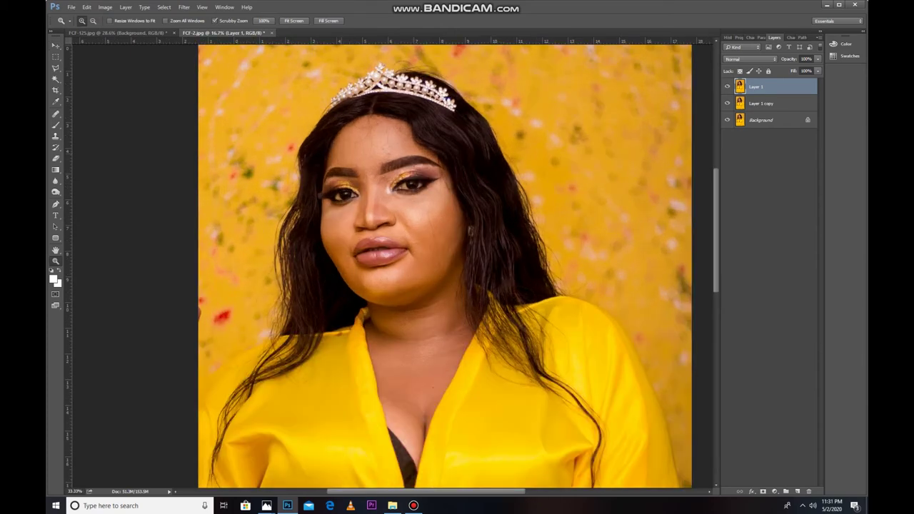
{"action": "left_click", "coordinate": [350, 170]}
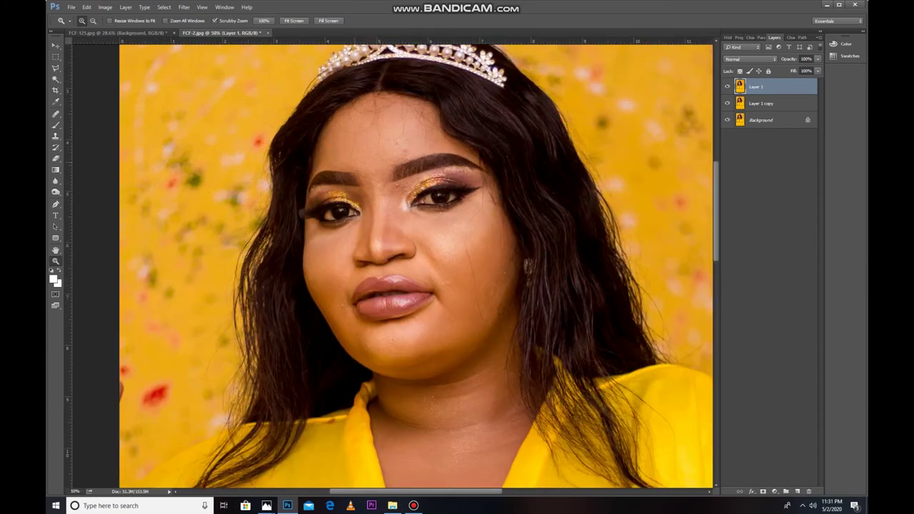
{"action": "left_click", "coordinate": [347, 187]}
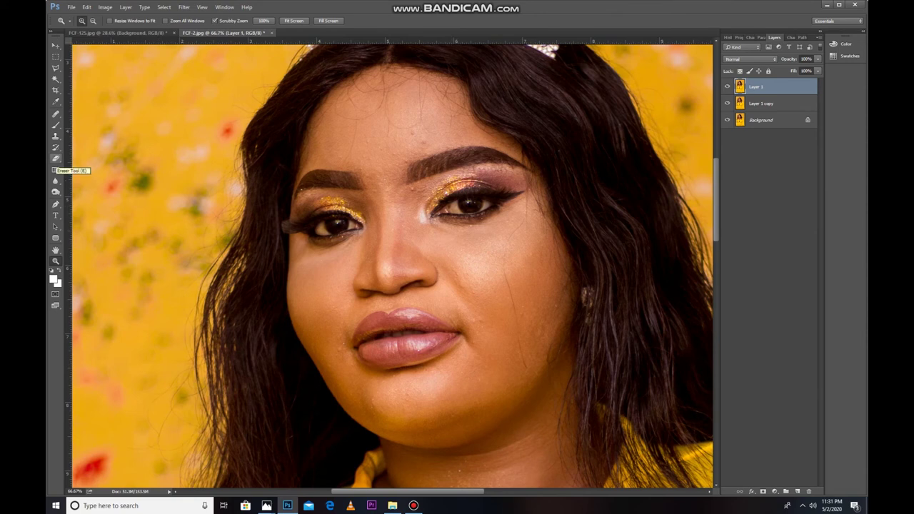
{"action": "left_click", "coordinate": [56, 159]}
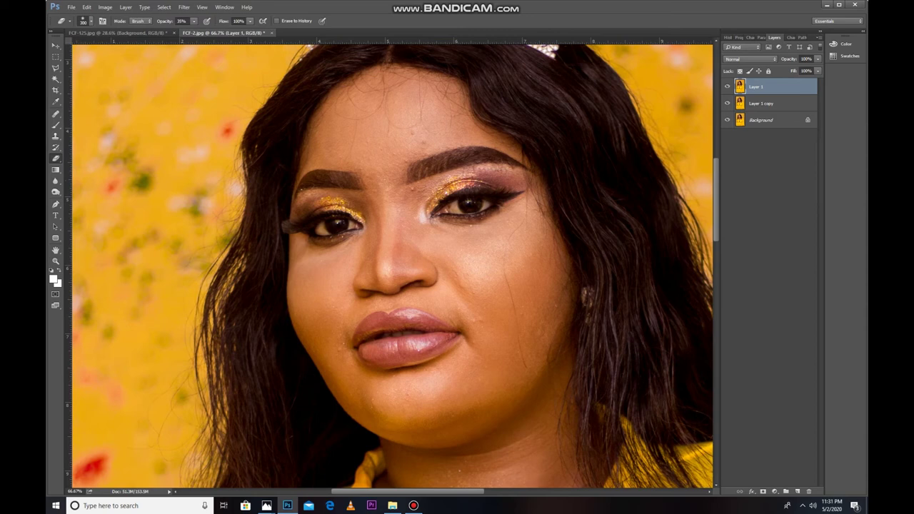
Set the eraser to 35% opacity, 0% hardness and a 250 px brush.
{"action": "left_click", "coordinate": [194, 21]}
{"action": "right_click", "coordinate": [426, 127]}
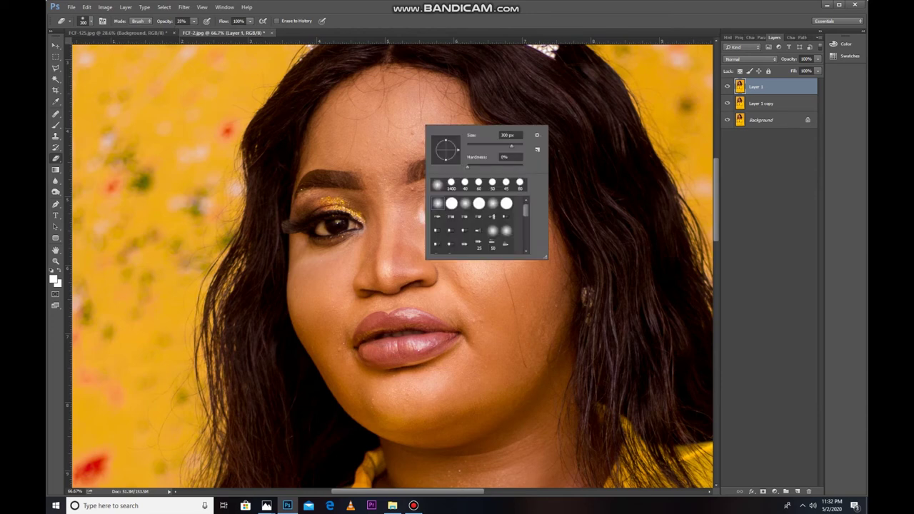
{"action": "key", "text": "Escape"}
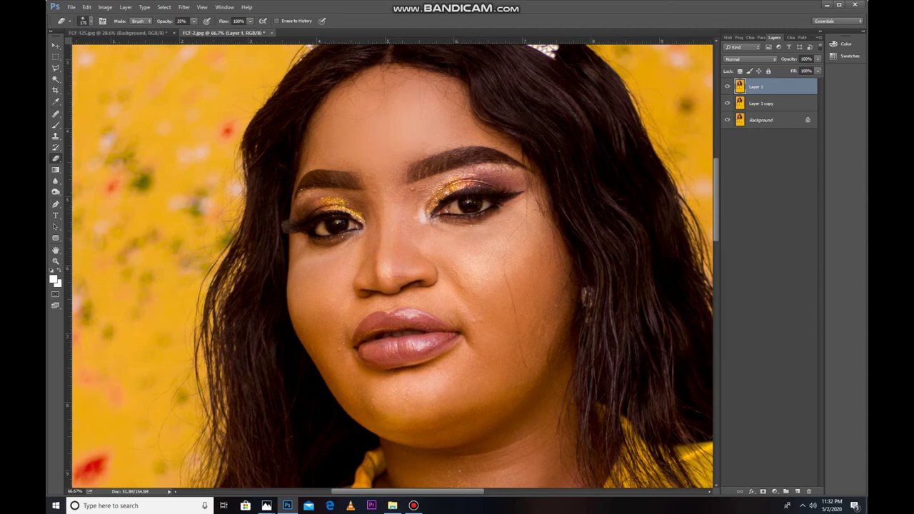
{"action": "key", "text": "bracketright"}
Erase Layer 1 over the skin below the nose and down onto the neck.
{"action": "mouse_move", "coordinate": [390, 292]}
{"action": "left_mouse_down"}
{"action": "mouse_move", "coordinate": [406, 291]}
{"action": "mouse_move", "coordinate": [373, 294]}
{"action": "left_mouse_up"}
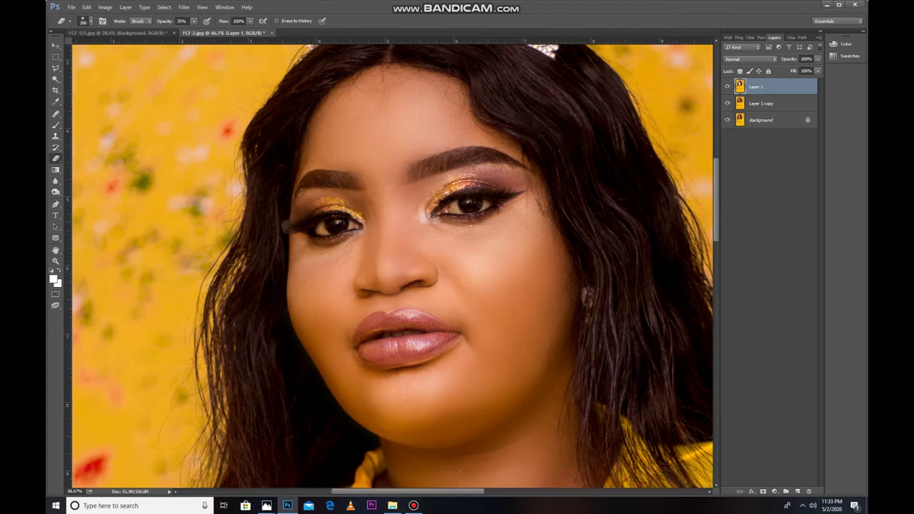
{"action": "scroll", "coordinate": [393, 265], "scroll_direction": "down", "scroll_amount": 3}
{"action": "scroll", "coordinate": [393, 264], "scroll_direction": "down", "scroll_amount": 4}
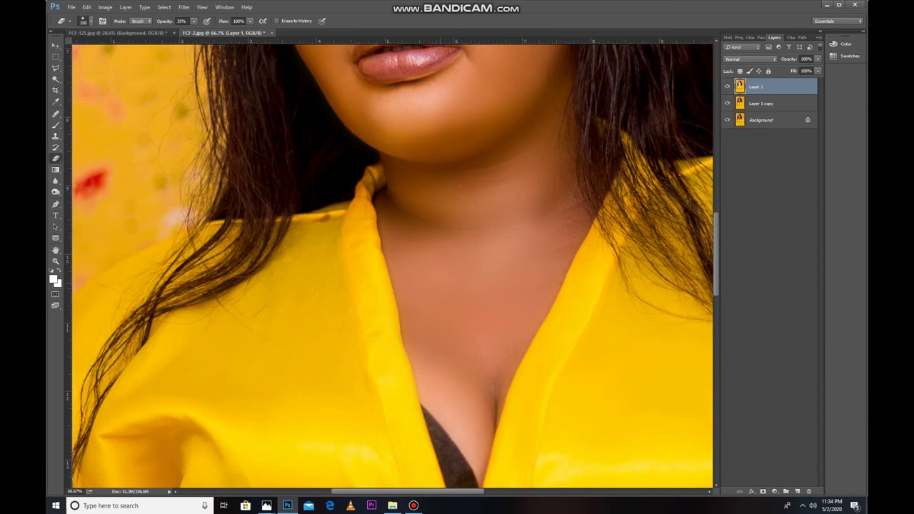
Fit the whole photo on screen with the Zoom tool.
{"action": "key", "text": "z"}
{"action": "right_click", "coordinate": [168, 217]}
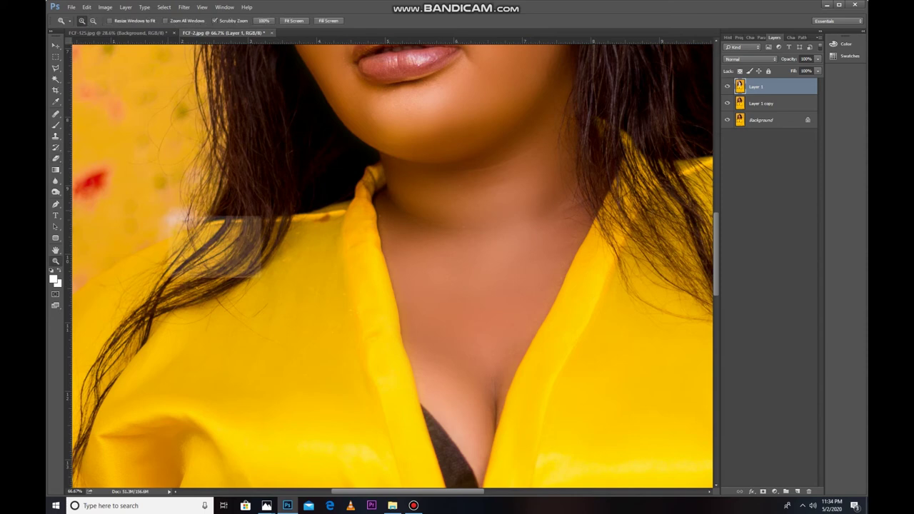
{"action": "left_click", "coordinate": [208, 219]}
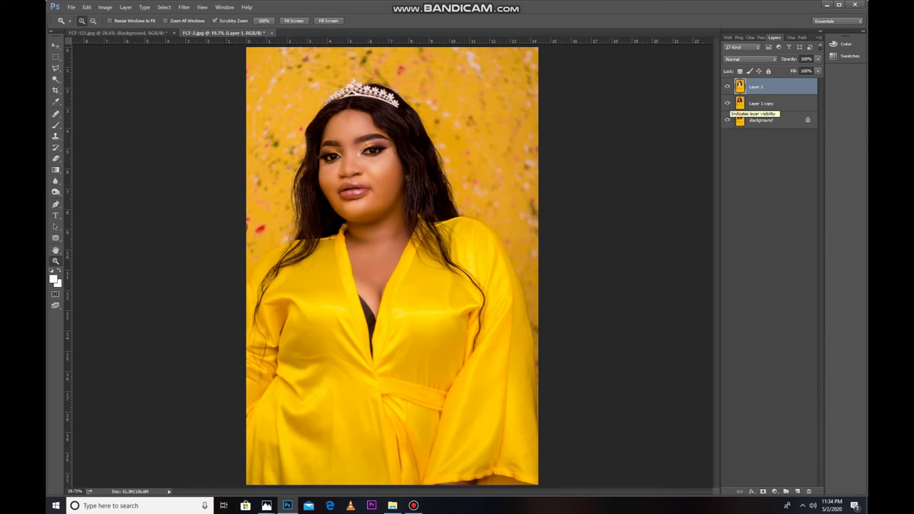
Toggle the blurred copy's visibility repeatedly, zoomed on the face, to compare the skin smoothing.
{"action": "left_click", "coordinate": [728, 103]}
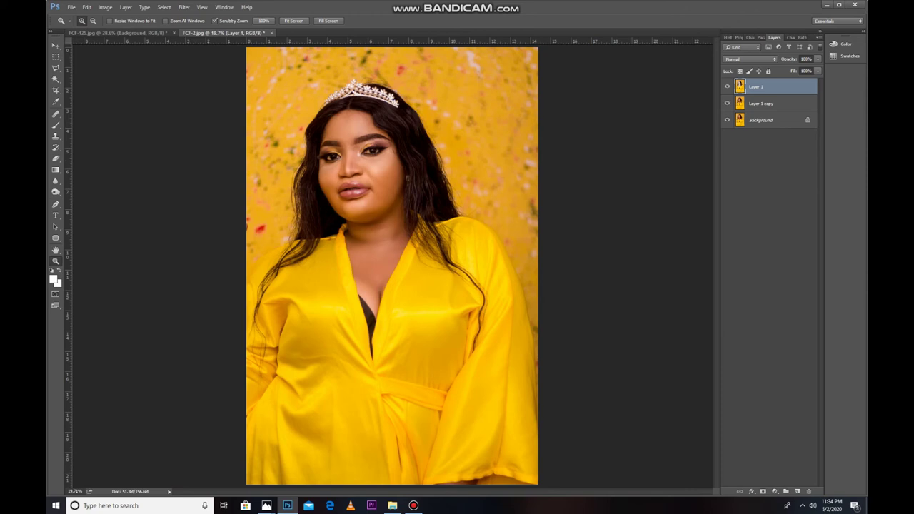
{"action": "left_click", "coordinate": [728, 103]}
{"action": "left_click", "coordinate": [727, 103]}
{"action": "left_click", "coordinate": [727, 103]}
{"action": "left_click", "coordinate": [727, 103]}
{"action": "left_click_drag", "start_coordinate": [350, 169], "coordinate": [400, 170]}
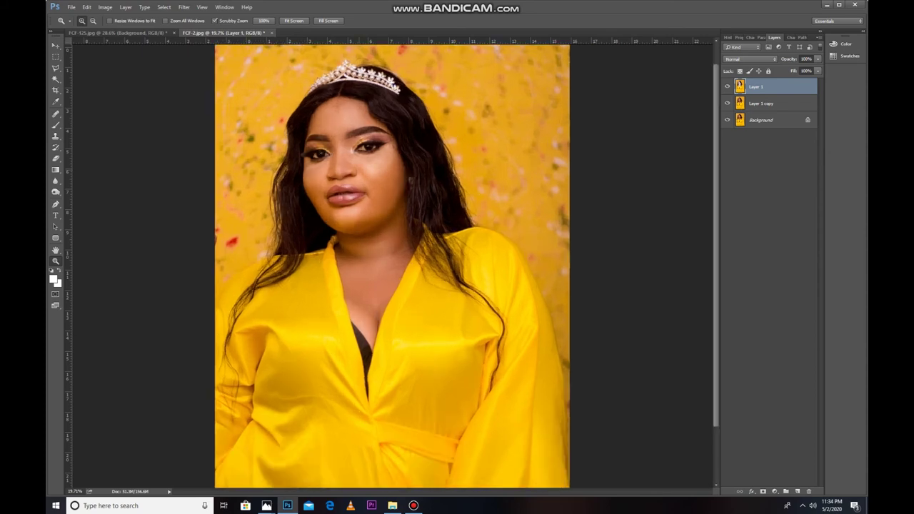
{"action": "scroll", "coordinate": [393, 264], "scroll_direction": "up", "scroll_amount": 1}
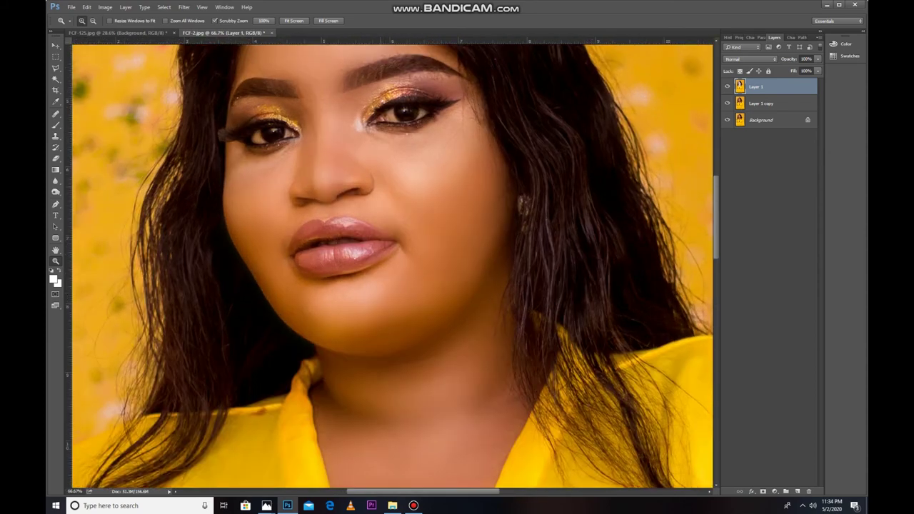
{"action": "scroll", "coordinate": [393, 265], "scroll_direction": "up", "scroll_amount": 1}
{"action": "scroll", "coordinate": [393, 264], "scroll_direction": "up", "scroll_amount": 1}
{"action": "scroll", "coordinate": [393, 264], "scroll_direction": "up", "scroll_amount": 1}
{"action": "scroll", "coordinate": [393, 265], "scroll_direction": "up", "scroll_amount": 1}
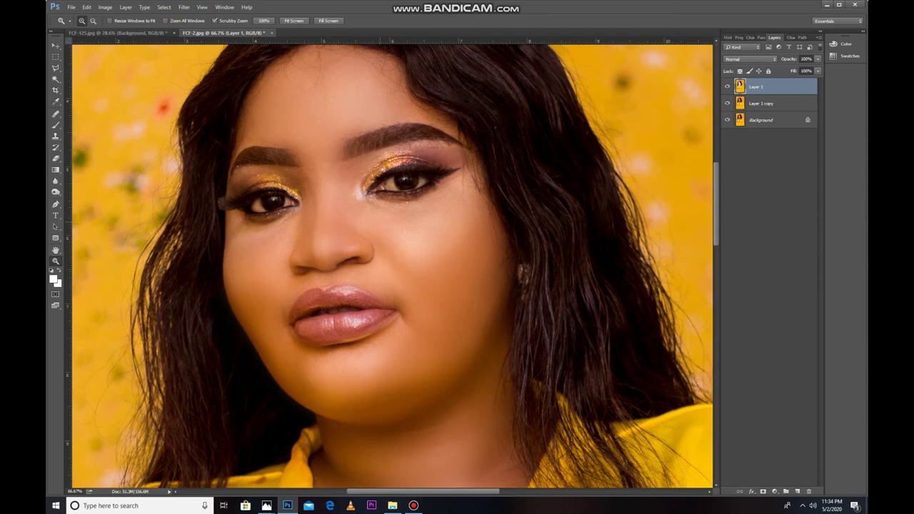
{"action": "scroll", "coordinate": [393, 264], "scroll_direction": "up", "scroll_amount": 1}
{"action": "scroll", "coordinate": [393, 264], "scroll_direction": "up", "scroll_amount": 1}
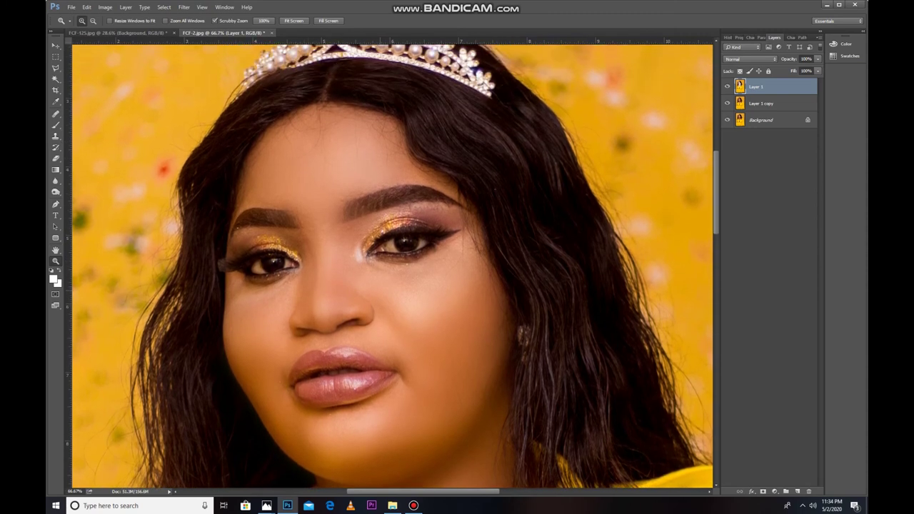
{"action": "scroll", "coordinate": [393, 265], "scroll_direction": "up", "scroll_amount": 1}
{"action": "scroll", "coordinate": [393, 264], "scroll_direction": "up", "scroll_amount": 1}
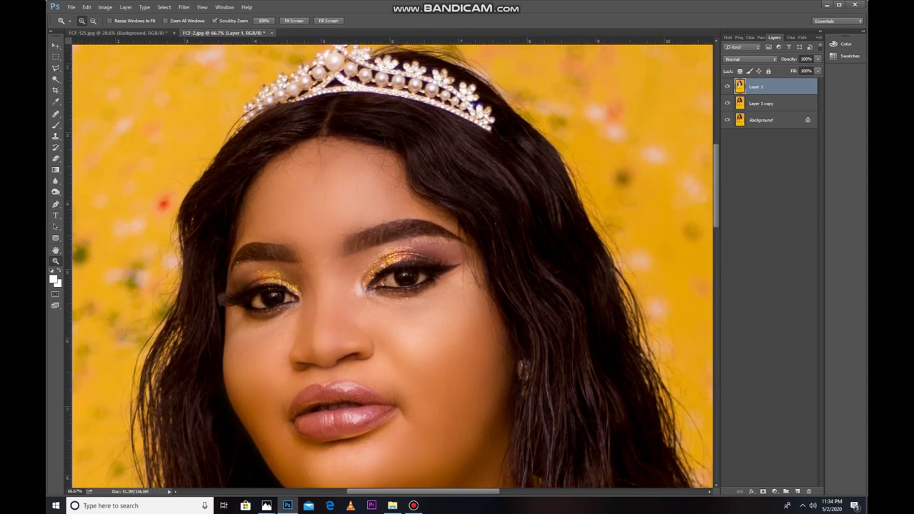
{"action": "left_click", "coordinate": [727, 102]}
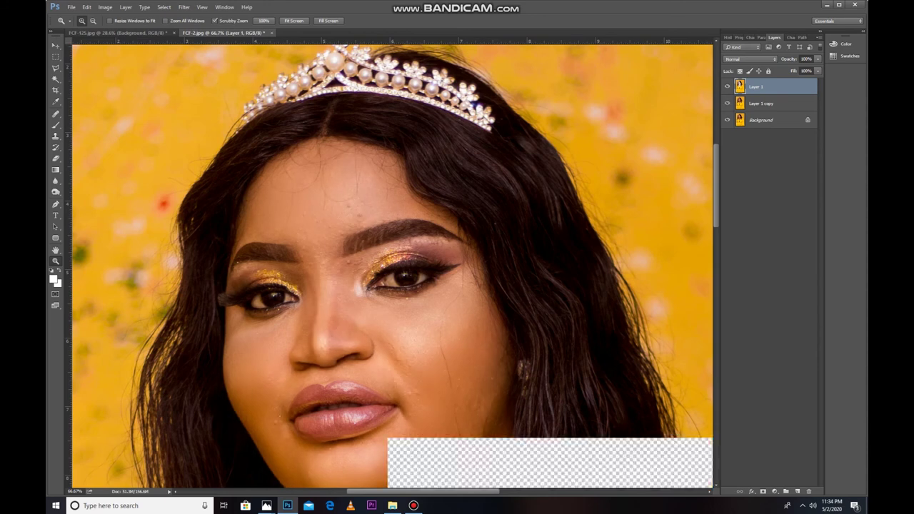
{"action": "left_click", "coordinate": [728, 103]}
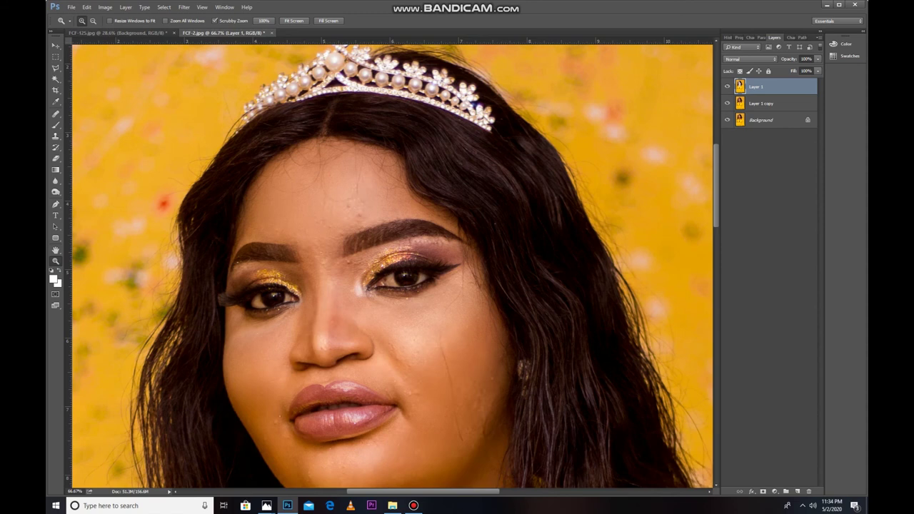
{"action": "left_click", "coordinate": [727, 103]}
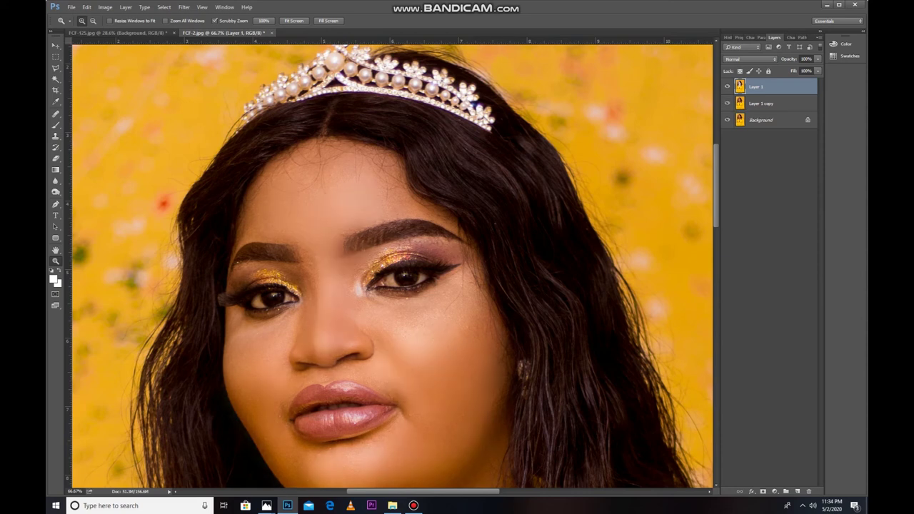
{"action": "scroll", "coordinate": [392, 267], "scroll_direction": "down", "scroll_amount": 3}
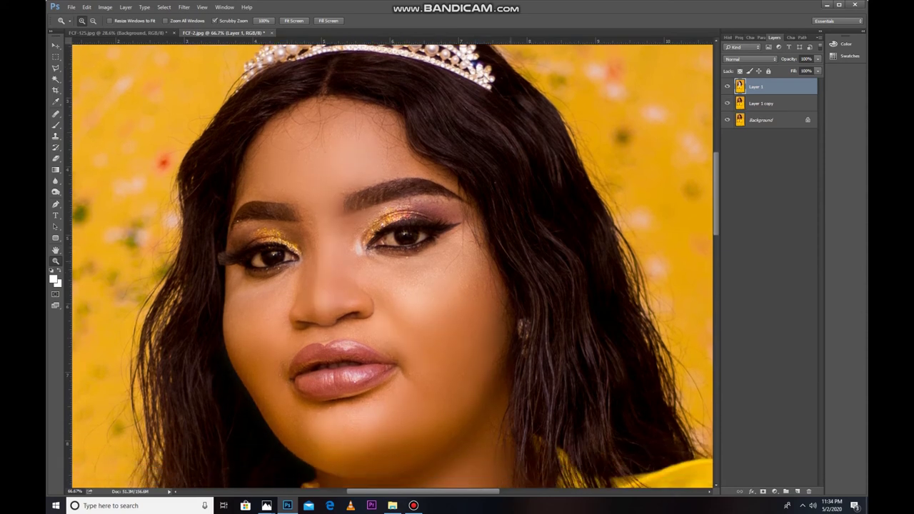
{"action": "scroll", "coordinate": [392, 266], "scroll_direction": "down", "scroll_amount": 1}
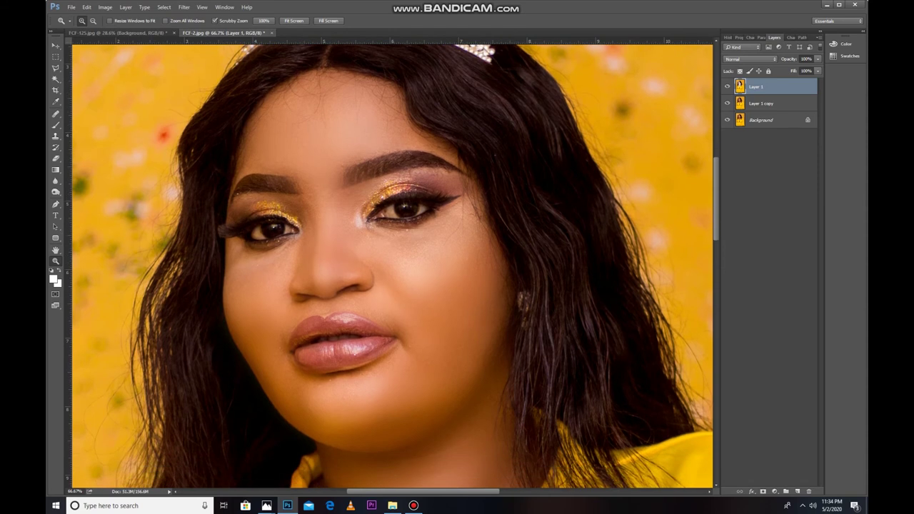
{"action": "left_click", "coordinate": [727, 102]}
{"action": "left_click", "coordinate": [727, 102]}
{"action": "left_click", "coordinate": [727, 103]}
Merge Layer 1 with its blurred copy and fit the photo on screen.
{"action": "left_click", "coordinate": [761, 103], "text": "shift"}
{"action": "right_click", "coordinate": [762, 103]}
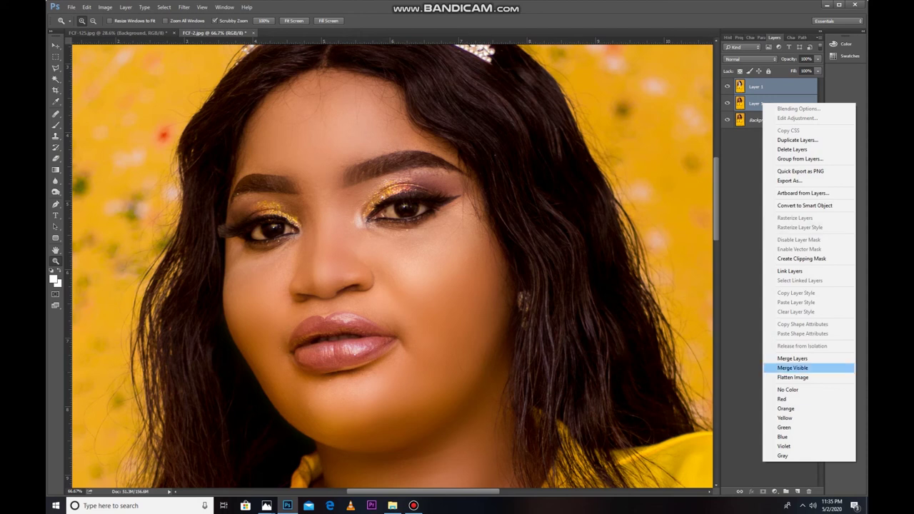
{"action": "left_click", "coordinate": [793, 368]}
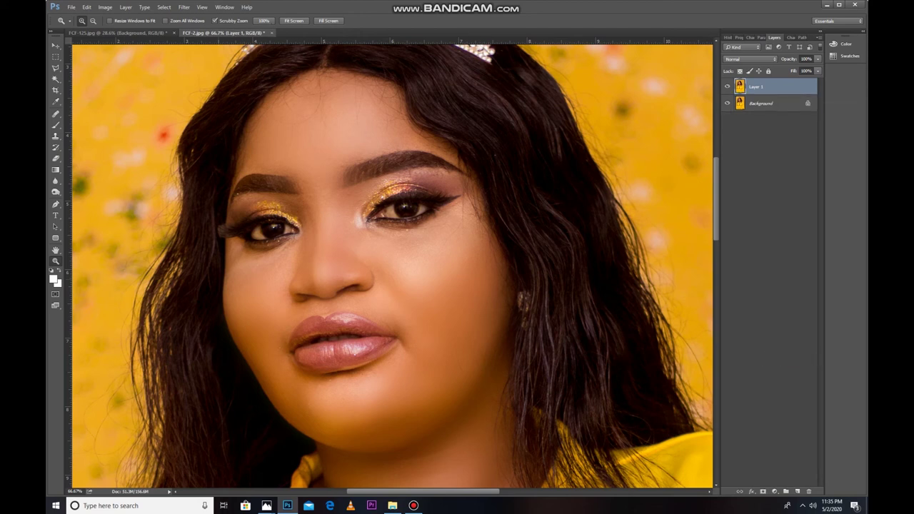
{"action": "right_click", "coordinate": [335, 274]}
{"action": "left_click", "coordinate": [355, 279]}
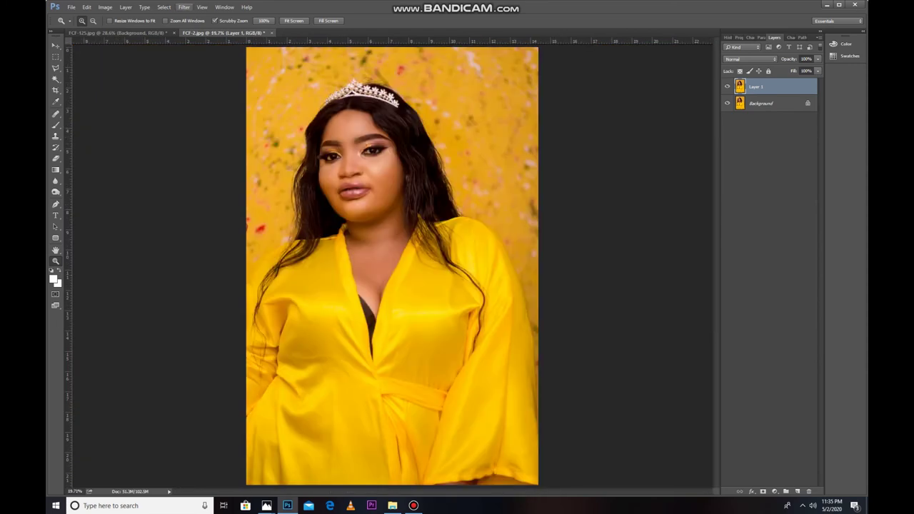
{"action": "left_click", "coordinate": [184, 7]}
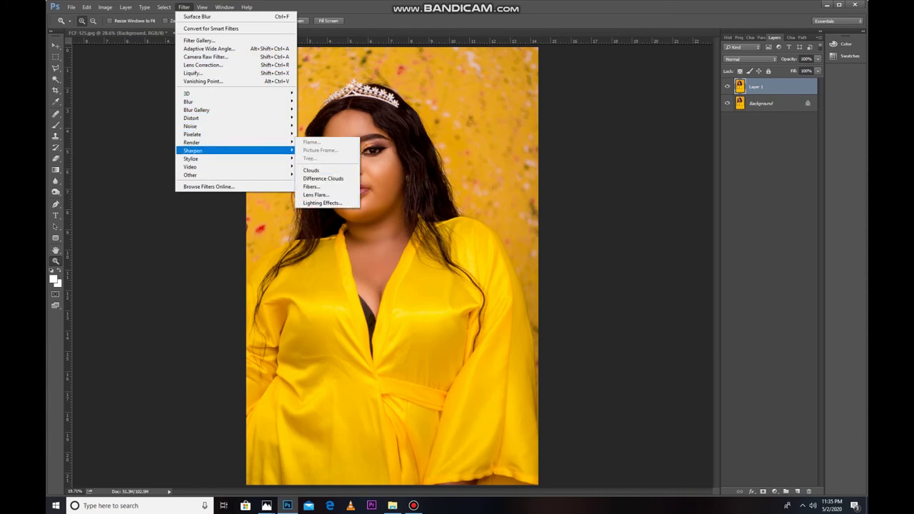
{"action": "mouse_move", "coordinate": [192, 151]}
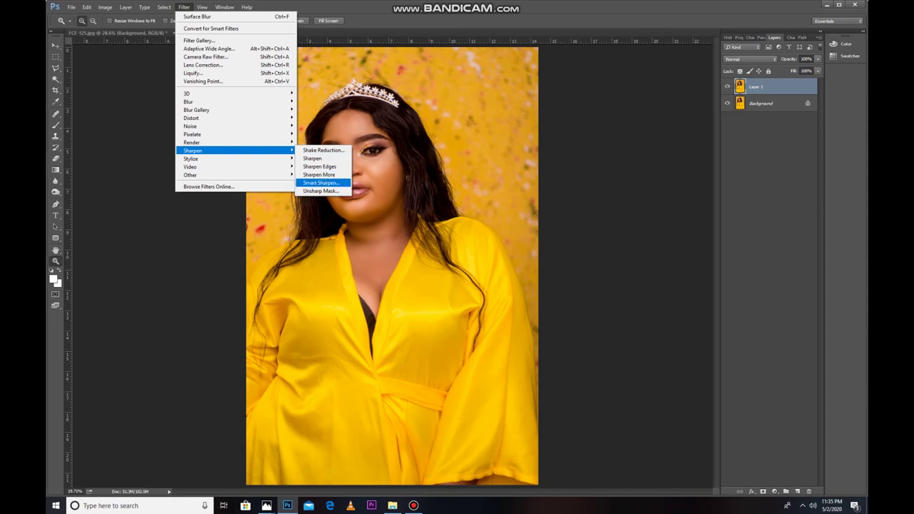
Apply Smart Sharpen to Layer 1: 235% amount, 1.0 px radius, 10% noise reduction.
{"action": "left_click", "coordinate": [321, 183]}
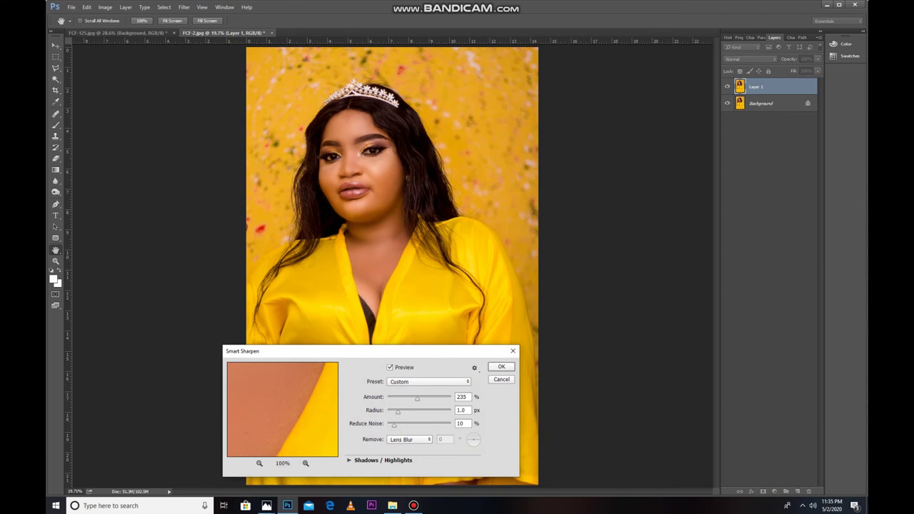
{"action": "key", "text": "Return"}
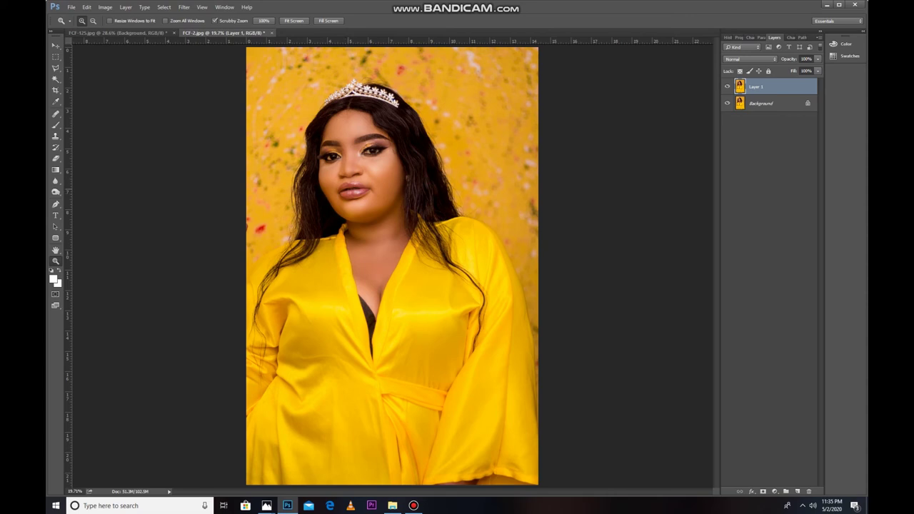
{"action": "key", "text": "ctrl+plus"}
{"action": "key", "text": "ctrl+plus"}
{"action": "key", "text": "ctrl+plus"}
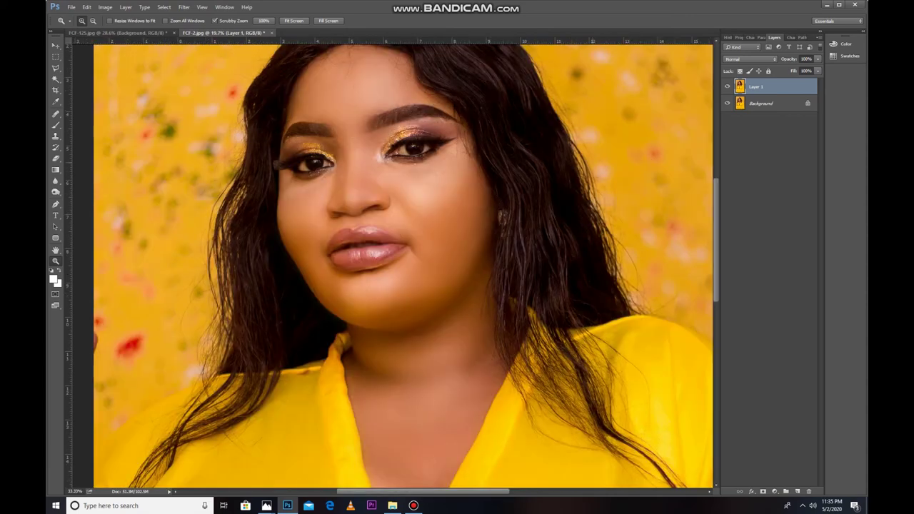
Toggle Layer 1 on and off repeatedly to compare the retouch with the original.
{"action": "left_click", "coordinate": [728, 87]}
{"action": "left_click", "coordinate": [727, 87]}
{"action": "left_click", "coordinate": [727, 86]}
{"action": "left_click", "coordinate": [728, 87]}
{"action": "left_click", "coordinate": [727, 86]}
{"action": "left_click", "coordinate": [727, 87]}
{"action": "left_click", "coordinate": [727, 86]}
{"action": "left_click", "coordinate": [727, 86]}
{"action": "left_click", "coordinate": [728, 87]}
{"action": "left_click", "coordinate": [727, 86]}
{"action": "left_click", "coordinate": [727, 87]}
{"action": "left_click", "coordinate": [727, 86]}
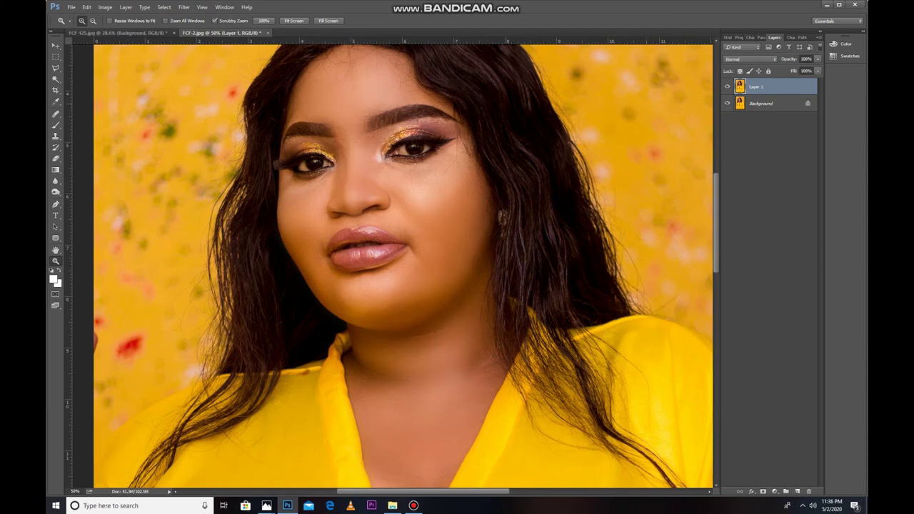
Zoom in on the eyes to 100%.
{"action": "scroll", "coordinate": [403, 267], "scroll_direction": "up", "scroll_amount": 1}
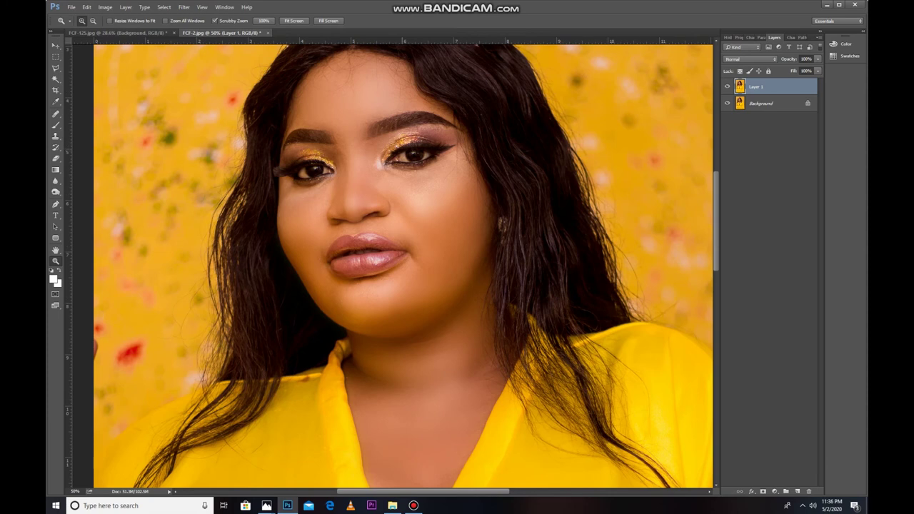
{"action": "scroll", "coordinate": [403, 267], "scroll_direction": "up", "scroll_amount": 1}
{"action": "scroll", "coordinate": [403, 267], "scroll_direction": "up", "scroll_amount": 1}
{"action": "scroll", "coordinate": [403, 266], "scroll_direction": "up", "scroll_amount": 1}
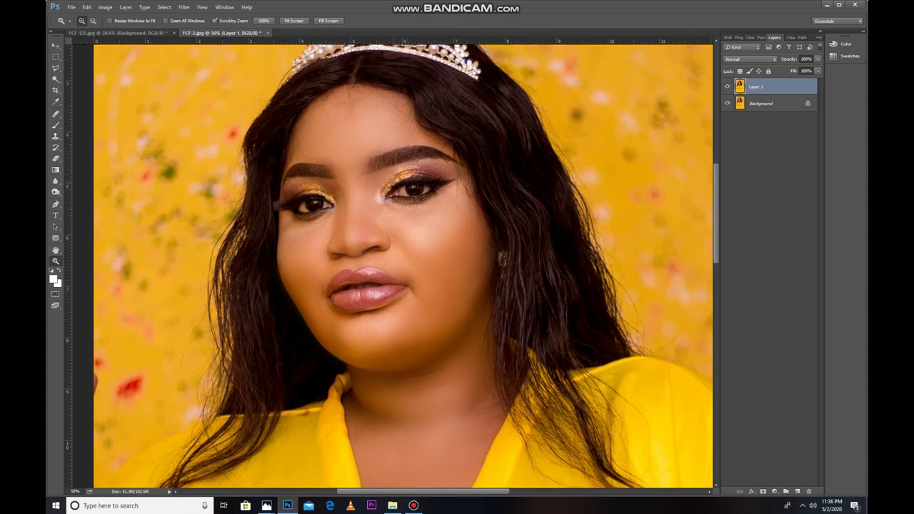
{"action": "left_click", "coordinate": [332, 172]}
{"action": "left_click", "coordinate": [332, 171]}
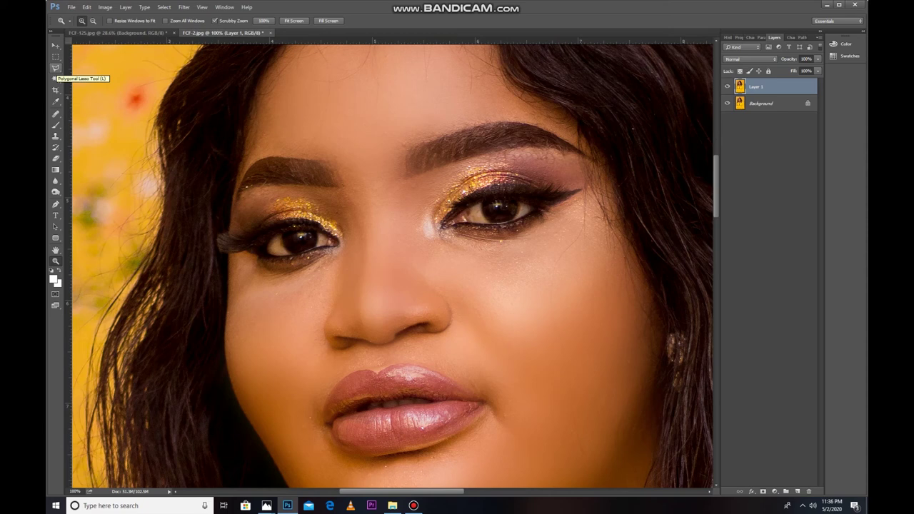
Select the left eye with the Polygonal Lasso and copy it to a new layer.
{"action": "left_click", "coordinate": [55, 68]}
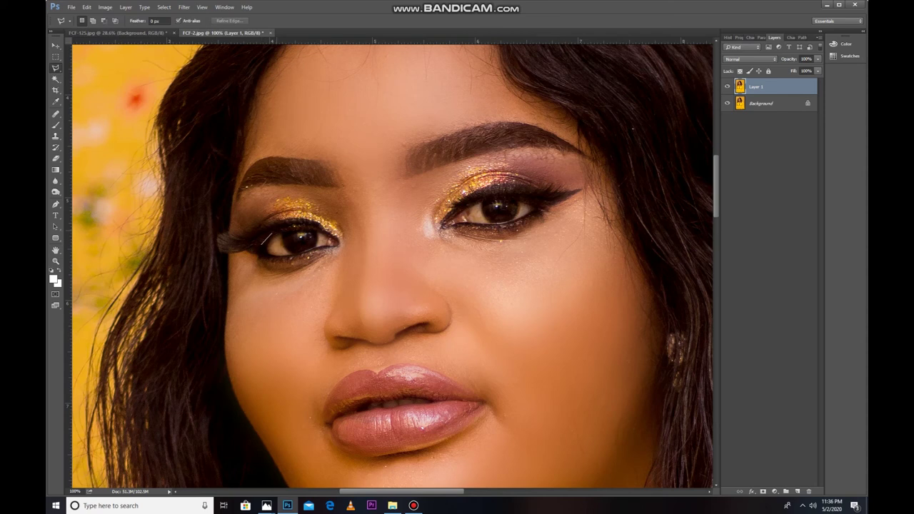
{"action": "left_click", "coordinate": [275, 232]}
{"action": "key", "text": "Escape"}
{"action": "left_click", "coordinate": [260, 250]}
{"action": "key", "text": "ctrl+j"}
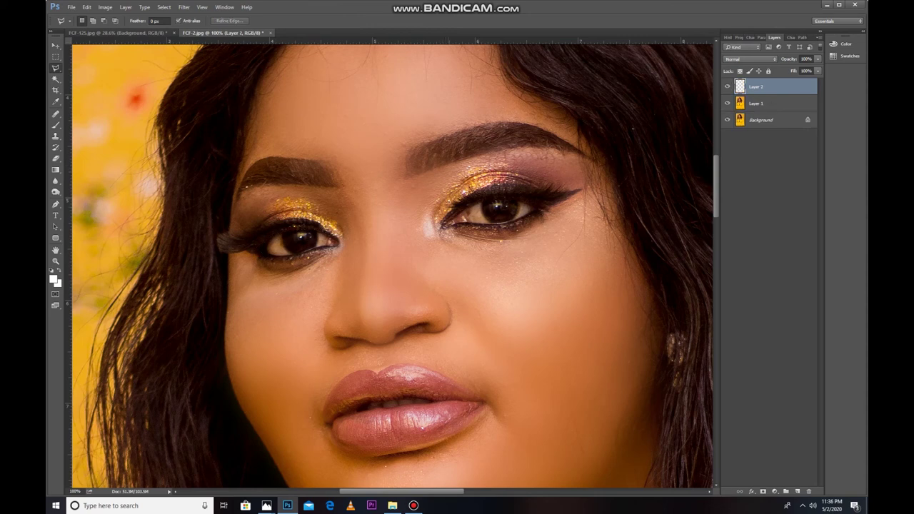
Outline the right eye and copy it from Layer 1 onto its own layer.
{"action": "left_click", "coordinate": [449, 215]}
{"action": "left_click", "coordinate": [477, 193]}
{"action": "left_click", "coordinate": [554, 200]}
{"action": "left_click", "coordinate": [539, 216]}
{"action": "key", "text": "Return"}
{"action": "key", "text": "alt+bracketleft"}
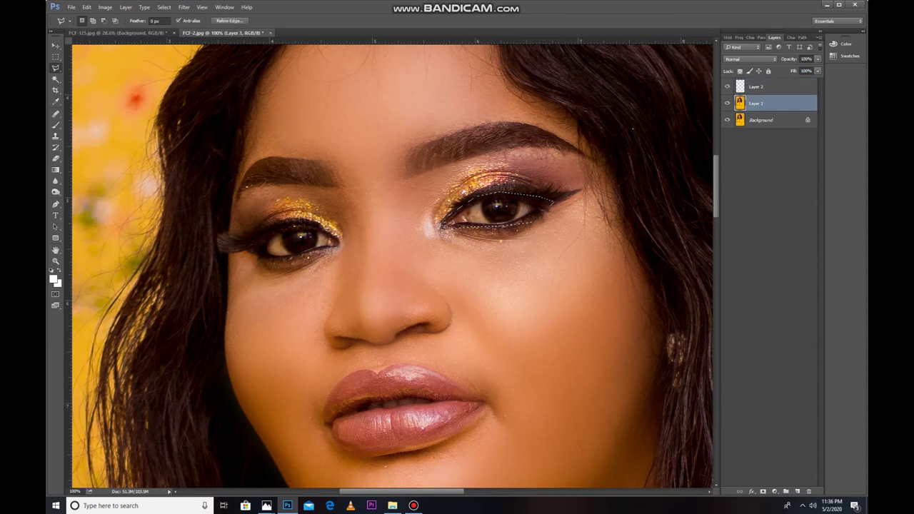
{"action": "key", "text": "ctrl+j"}
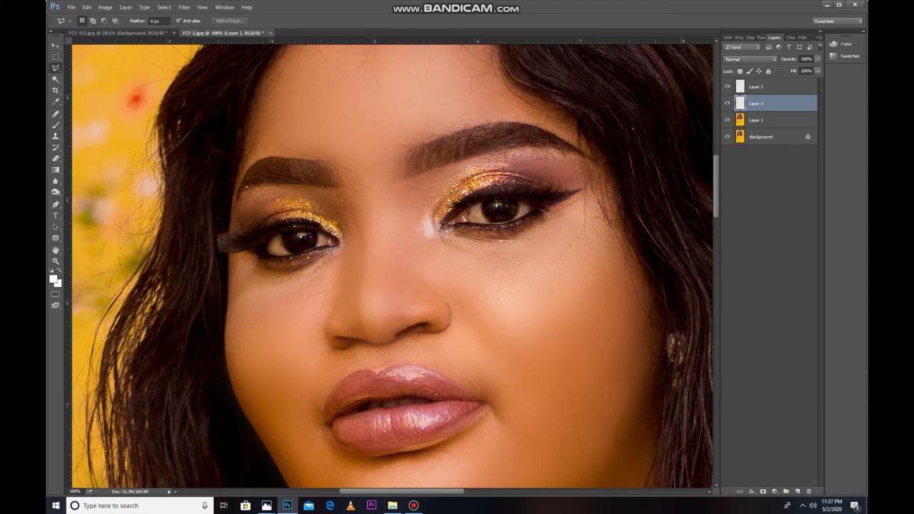
Merge the two eye layers into a single Layer 2.
{"action": "key", "text": "alt+shift+bracketright"}
{"action": "right_click", "coordinate": [762, 86]}
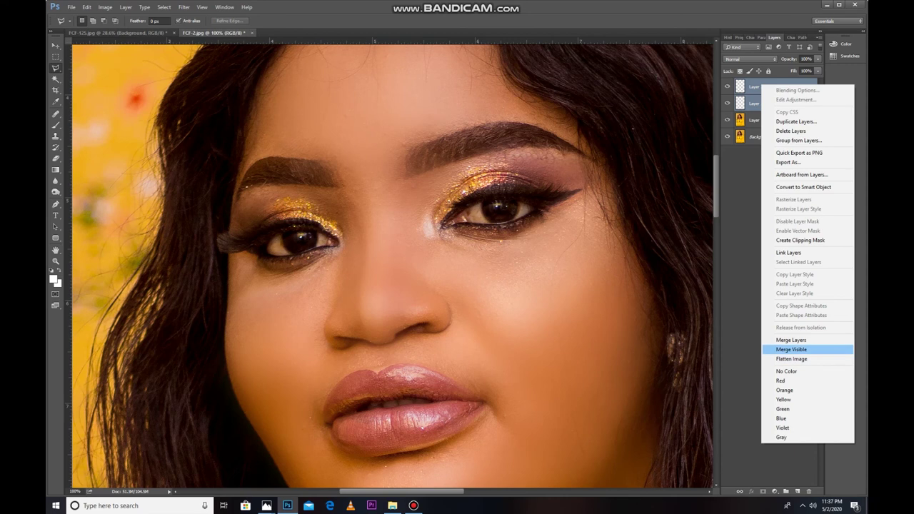
{"action": "left_click", "coordinate": [791, 340]}
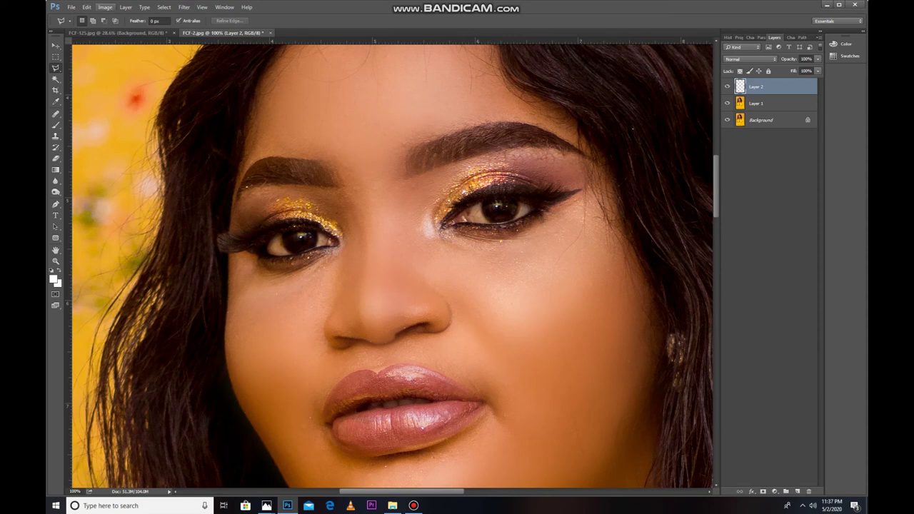
{"action": "left_click", "coordinate": [105, 7]}
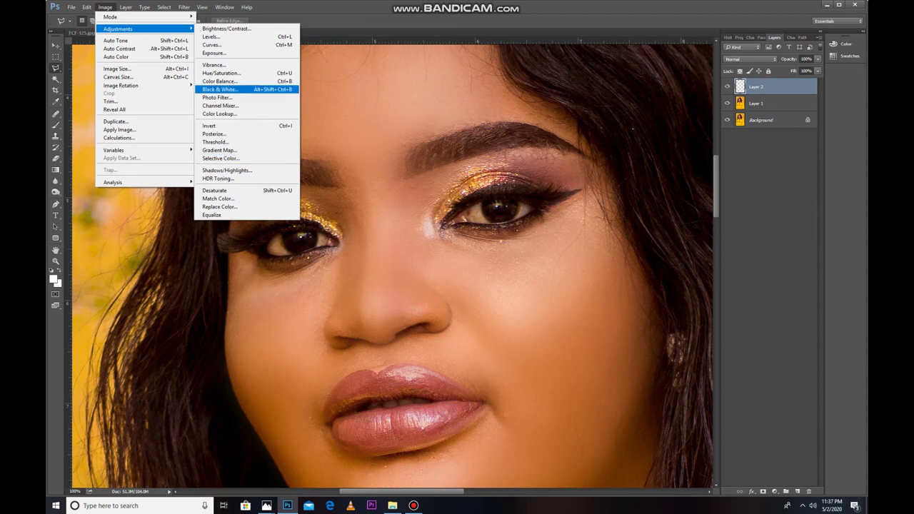
Convert Layer 2 to Black & White with Yellows raised to about 236%.
{"action": "left_click", "coordinate": [222, 90]}
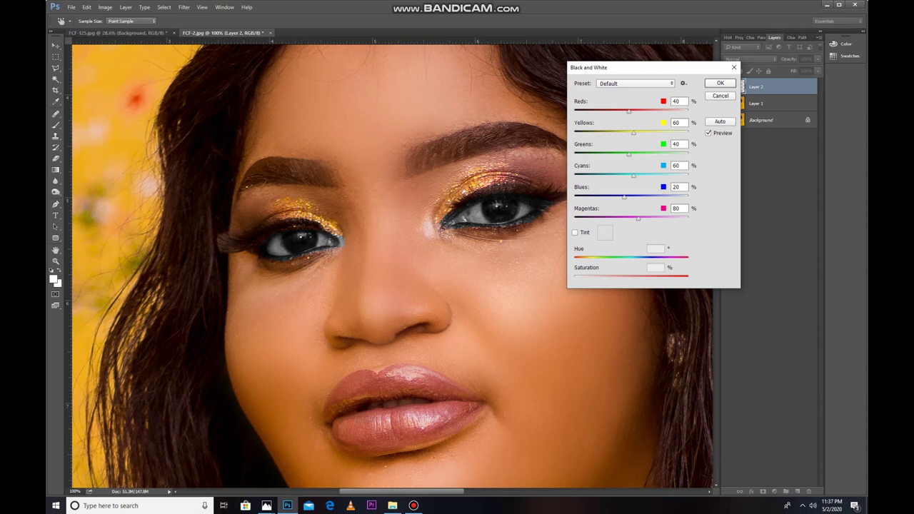
{"action": "left_click_drag", "start_coordinate": [633, 133], "coordinate": [674, 133]}
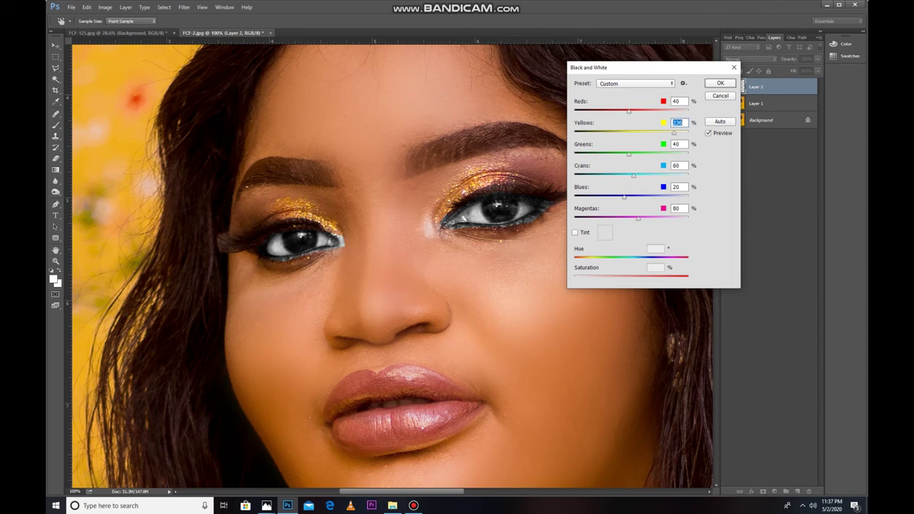
{"action": "key", "text": "Return"}
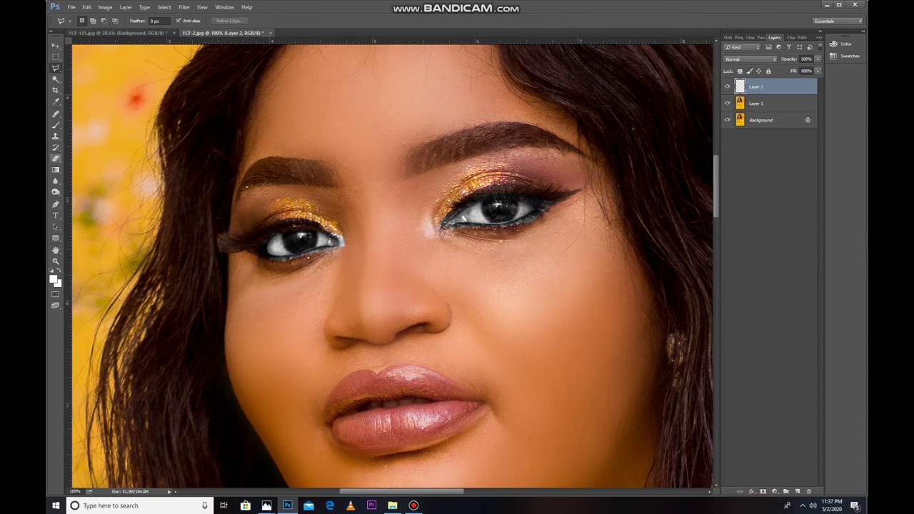
With a 100%, size-125 eraser, remove grey at the left inner corner and right lower lashes.
{"action": "left_click", "coordinate": [56, 158]}
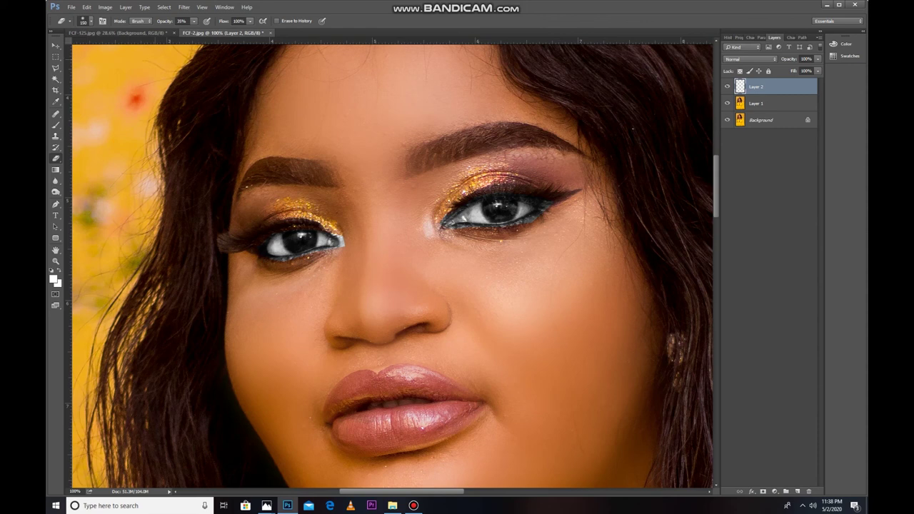
{"action": "left_click", "coordinate": [193, 20]}
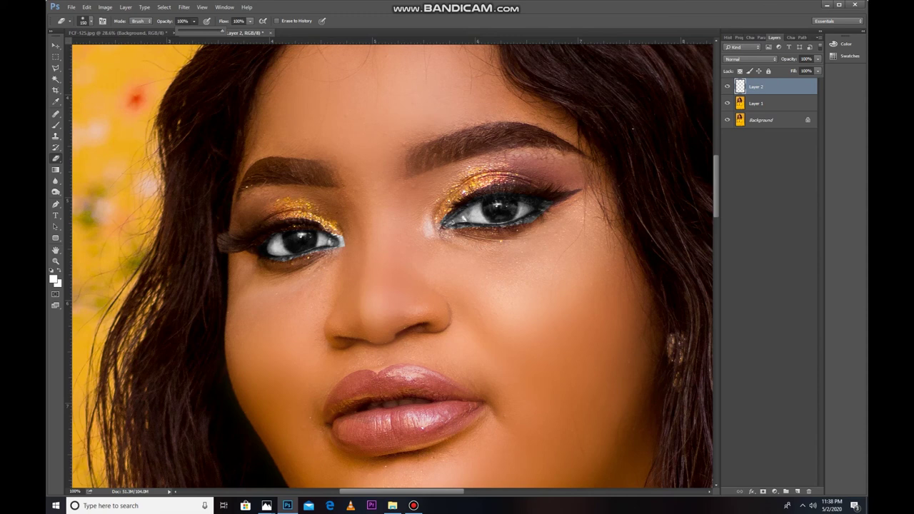
{"action": "key", "text": "bracketleft"}
{"action": "left_click_drag", "start_coordinate": [342, 239], "coordinate": [340, 244]}
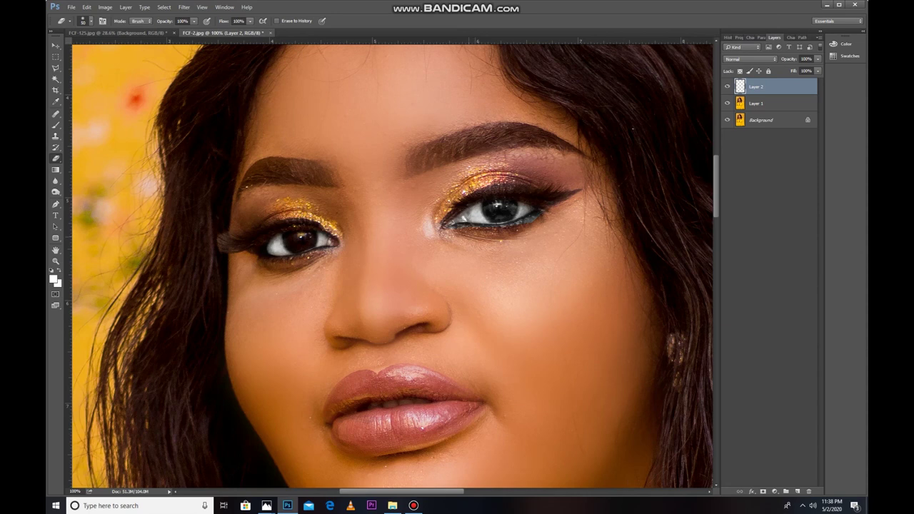
{"action": "mouse_move", "coordinate": [522, 221]}
{"action": "left_mouse_down"}
{"action": "mouse_move", "coordinate": [532, 219]}
{"action": "mouse_move", "coordinate": [503, 205]}
{"action": "mouse_move", "coordinate": [516, 210]}
{"action": "left_mouse_up"}
Fit the photo on screen, then zoom in to full size on the face.
{"action": "key", "text": "z"}
{"action": "right_click", "coordinate": [303, 190]}
{"action": "left_click", "coordinate": [325, 195]}
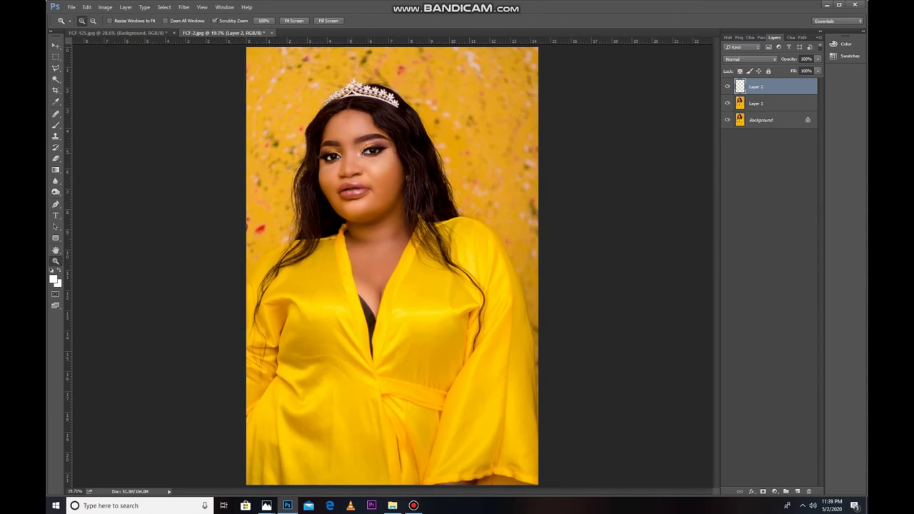
{"action": "left_click_drag", "start_coordinate": [335, 137], "coordinate": [340, 137]}
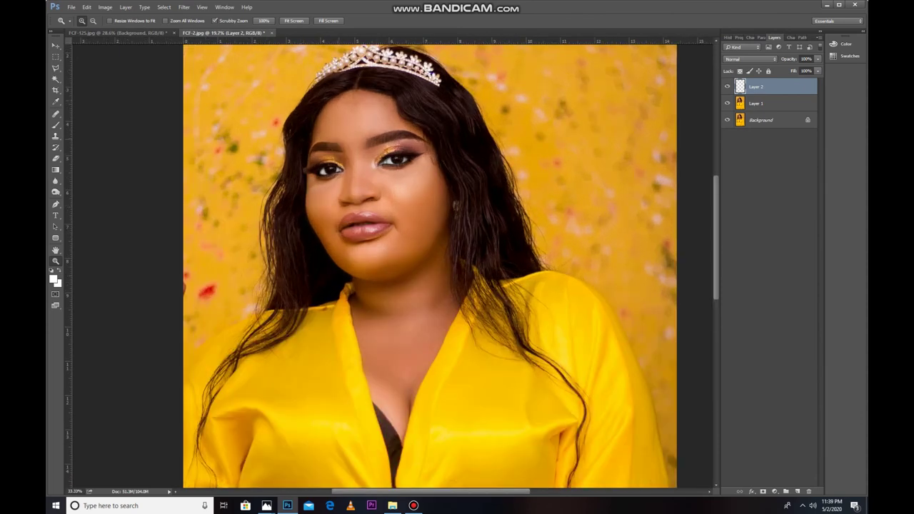
{"action": "left_click", "coordinate": [333, 140]}
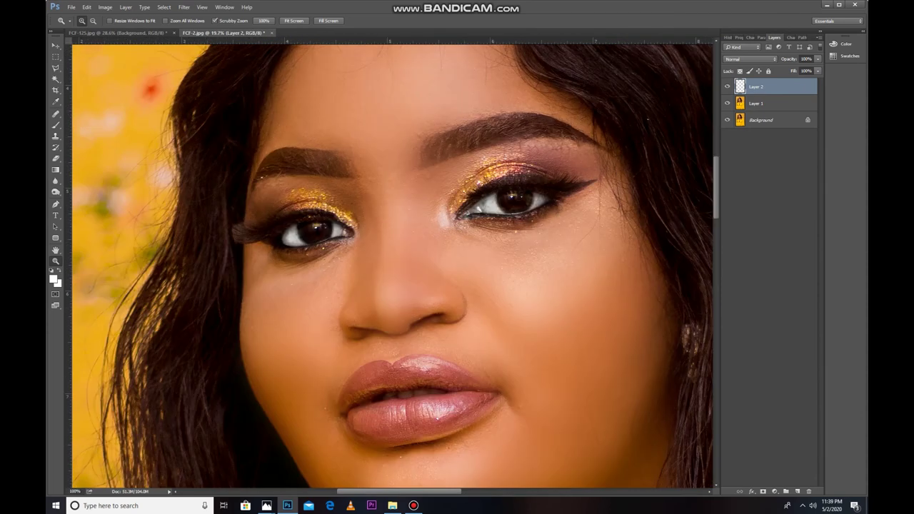
Toggle the eye layer (Layer 2) off and on three times to compare the effect.
{"action": "left_click", "coordinate": [728, 86]}
{"action": "left_click", "coordinate": [727, 87]}
{"action": "left_click", "coordinate": [728, 86]}
{"action": "left_click", "coordinate": [727, 86]}
{"action": "left_click", "coordinate": [727, 87]}
{"action": "left_click", "coordinate": [727, 86]}
Lower Layer 2's opacity to about 66% and fit the whole portrait on screen.
{"action": "left_click", "coordinate": [818, 71]}
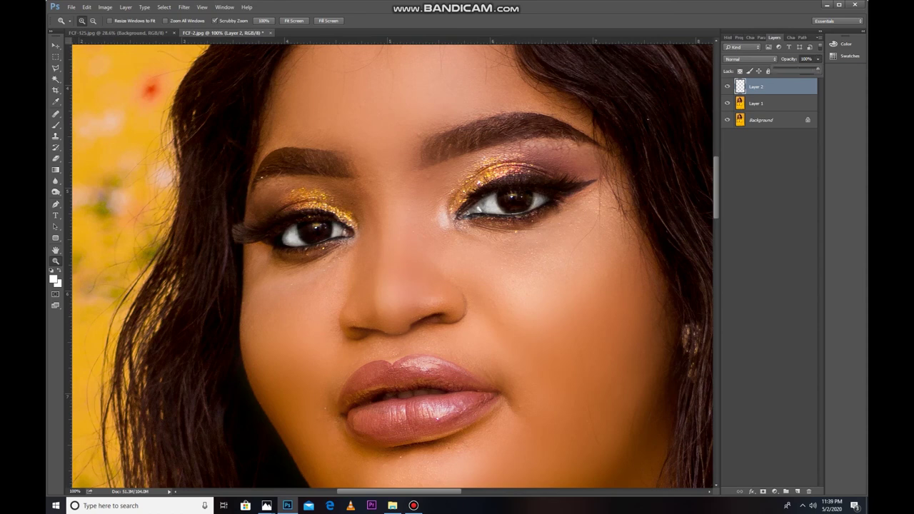
{"action": "left_click_drag", "start_coordinate": [813, 71], "coordinate": [807, 71]}
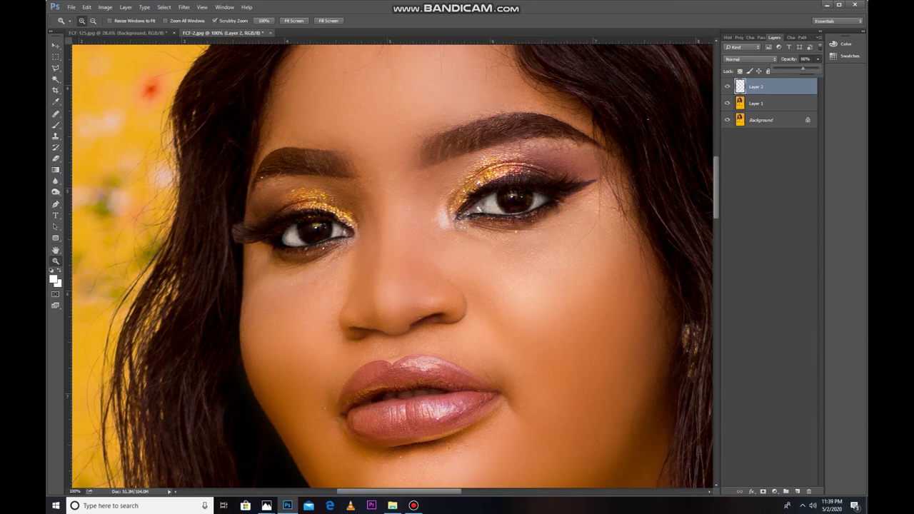
{"action": "right_click", "coordinate": [454, 217]}
{"action": "left_click", "coordinate": [469, 224]}
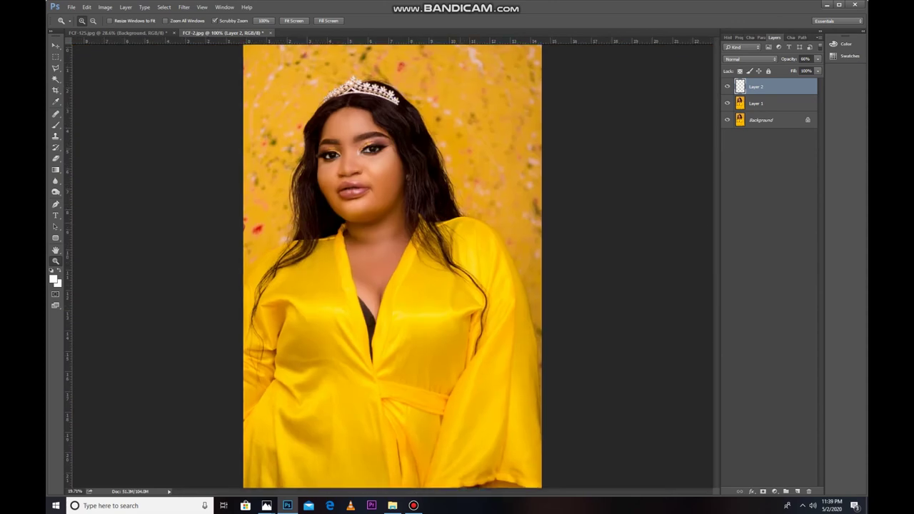